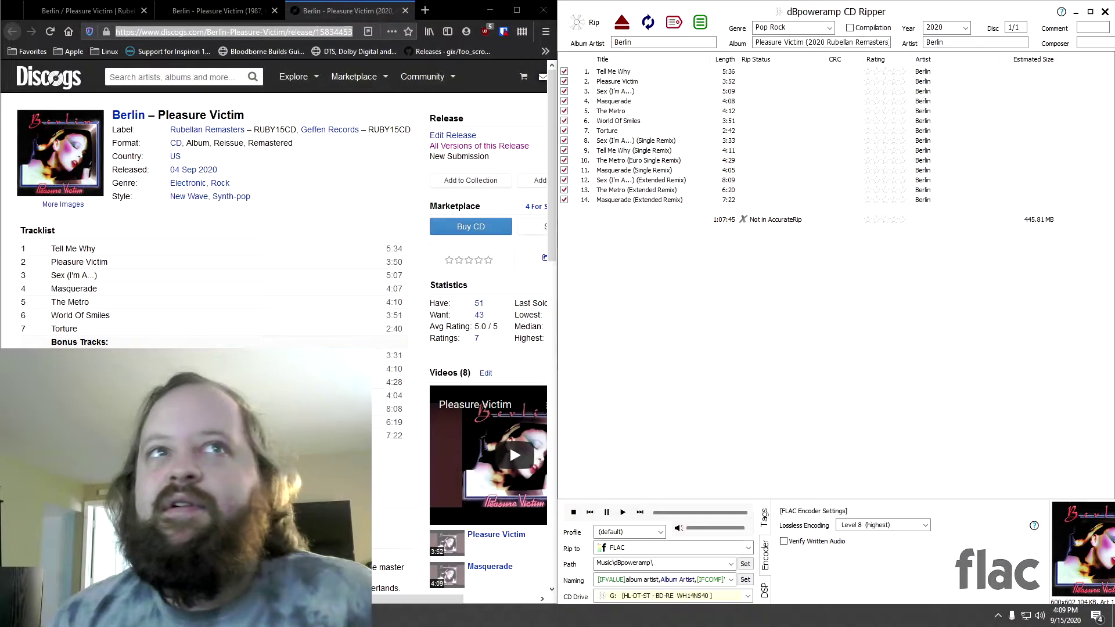
# Start ripping all 14 Pleasure Victim tracks to FLAC until tracks 1–5 are verified secure.
pyautogui.click(580, 32)
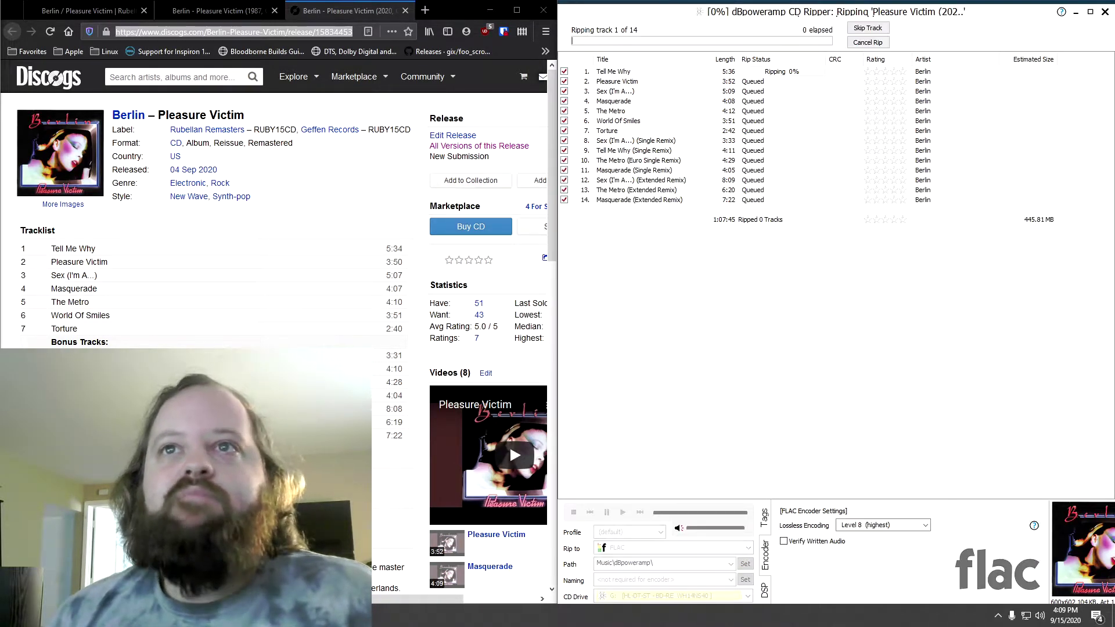
pyautogui.click(239, 230)
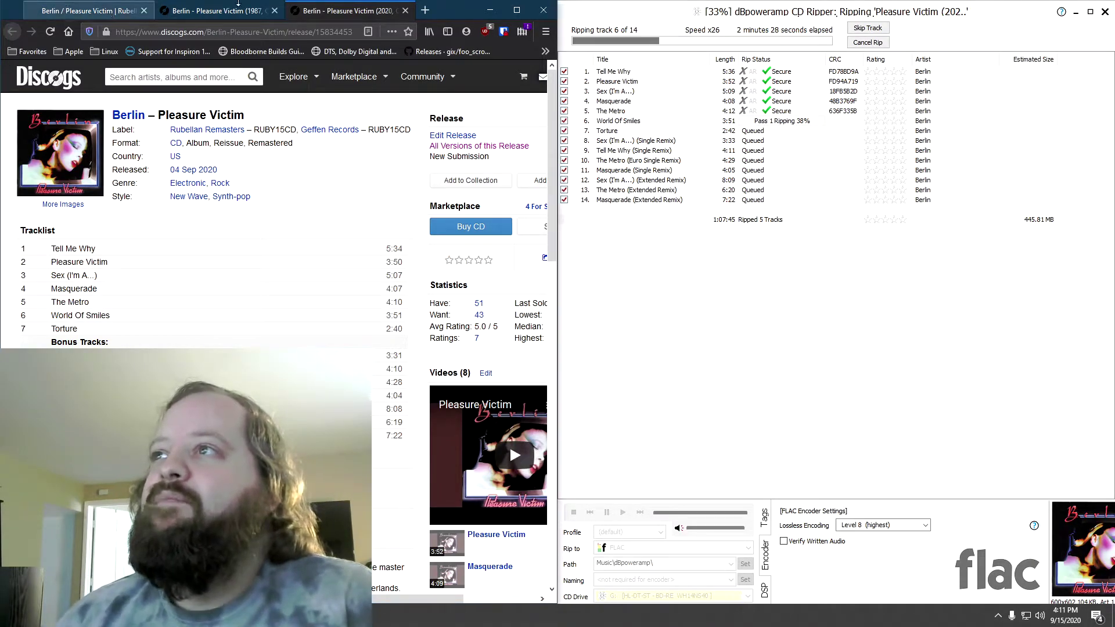
# Load rubellanremasters.com in a new Firefox tab and maximize the browser window.
pyautogui.click(423, 11)
pyautogui.write('r')
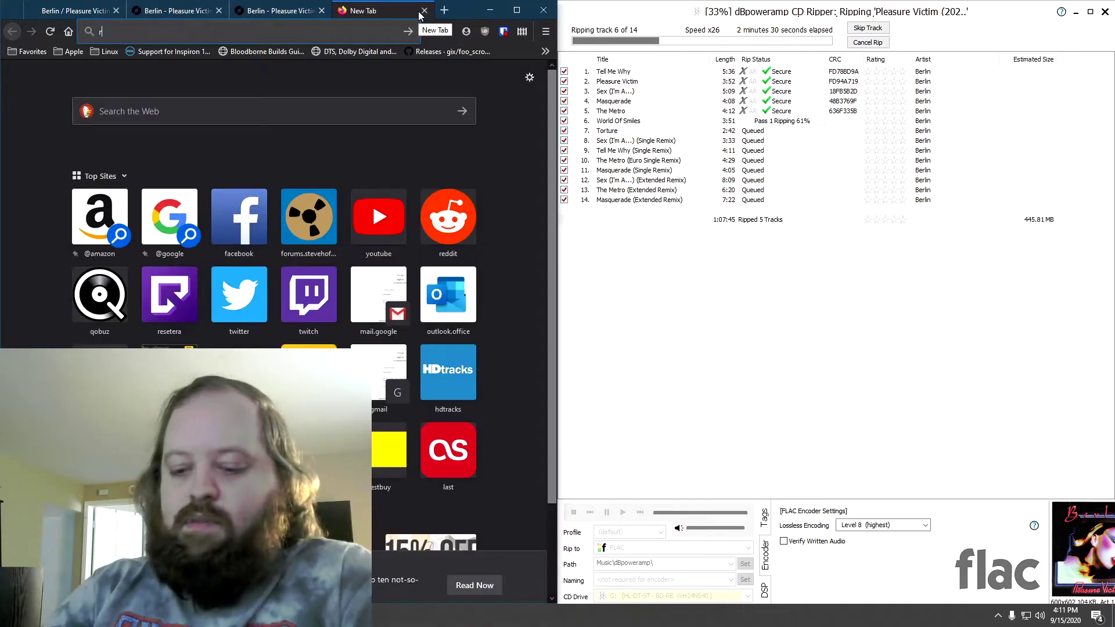
pyautogui.write('ubellan')
pyautogui.press('Return')
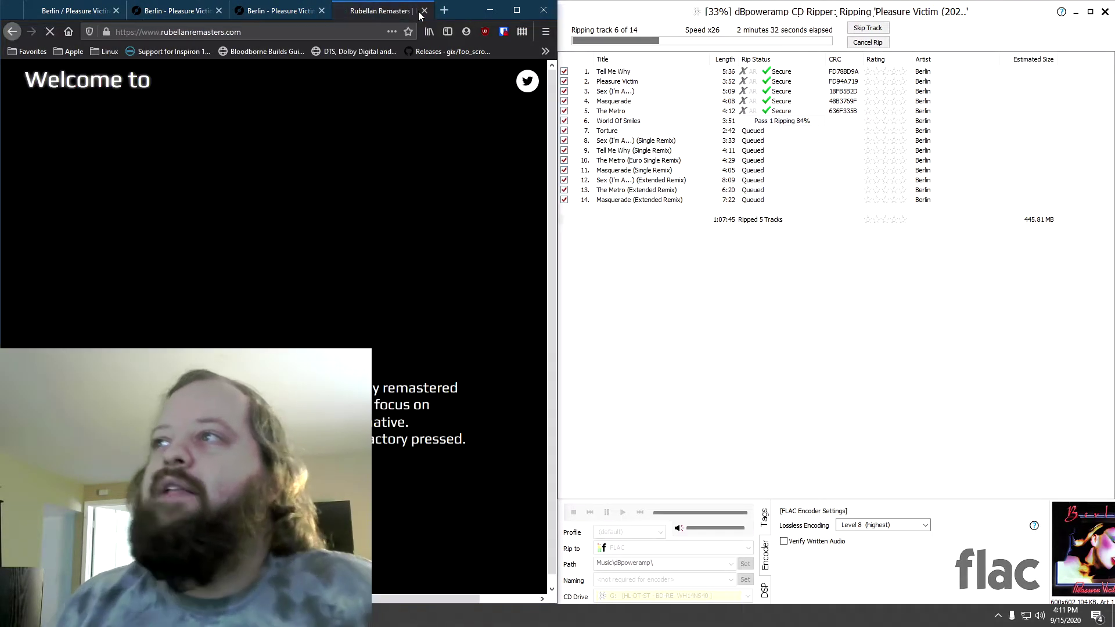
pyautogui.click(518, 10)
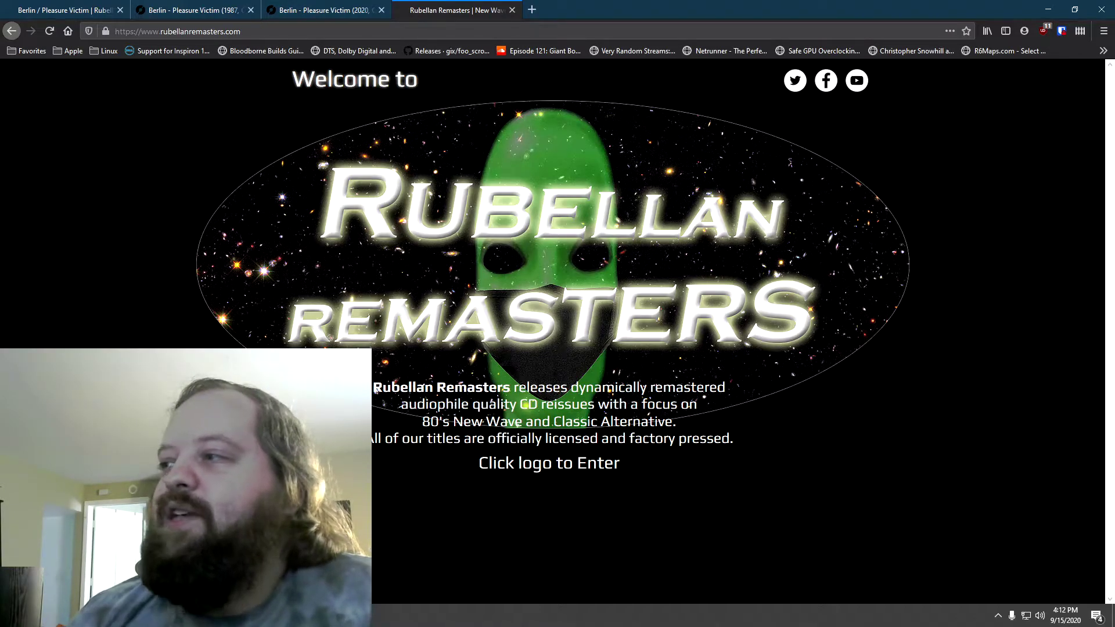
# Browse the Rubellan Remasters Releases catalogue, then switch back to the RUBY15CD Discogs tab.
pyautogui.click(490, 327)
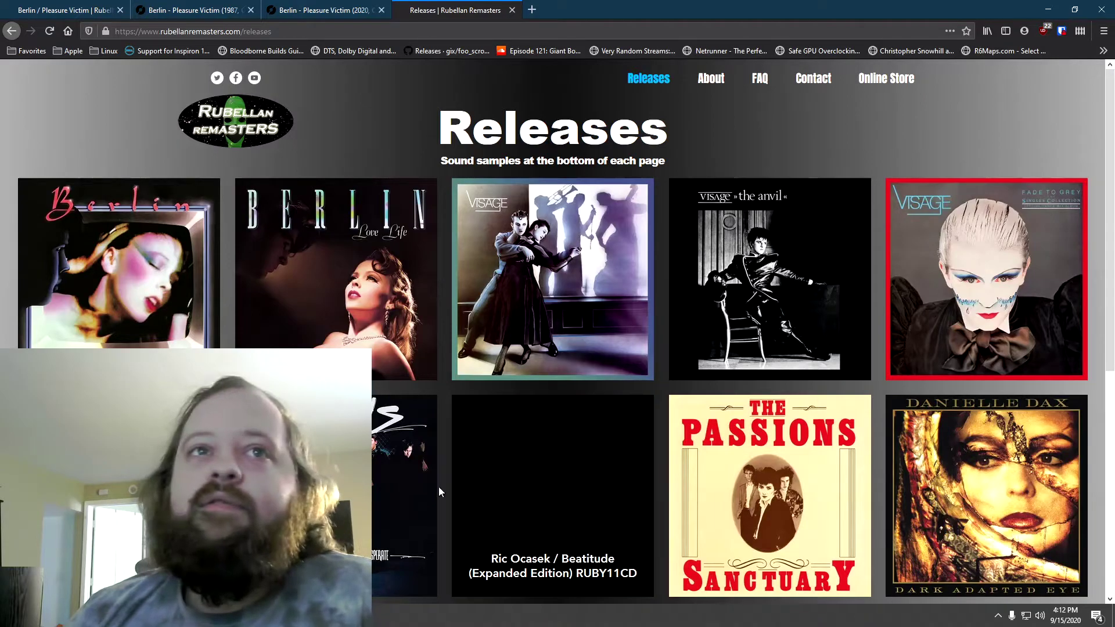
pyautogui.scroll(-4, 204, 325)
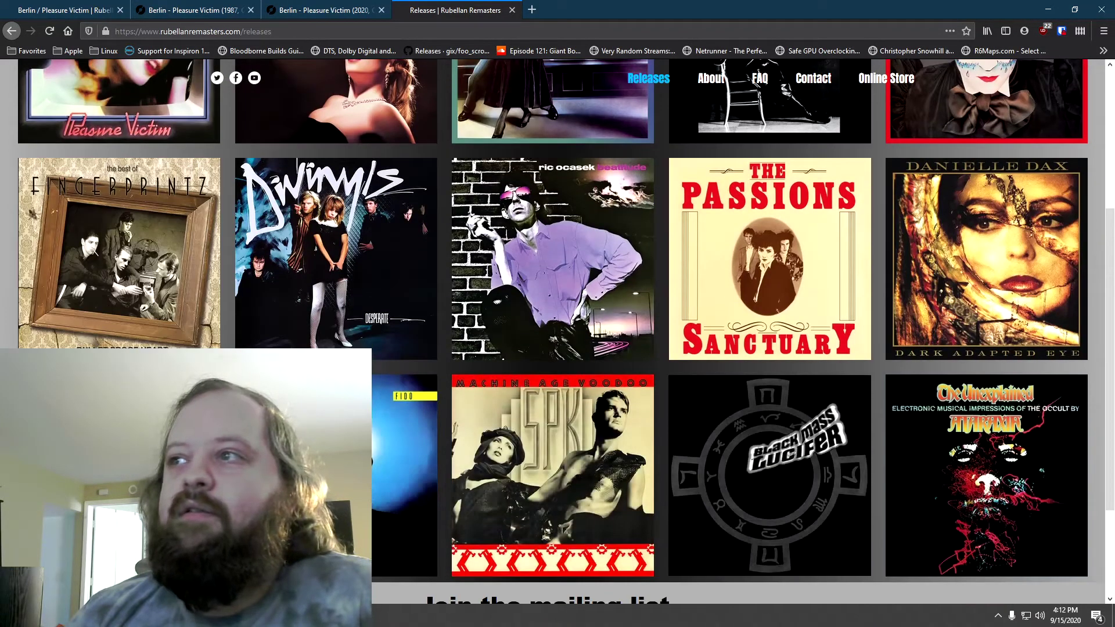
pyautogui.scroll(4, 203, 325)
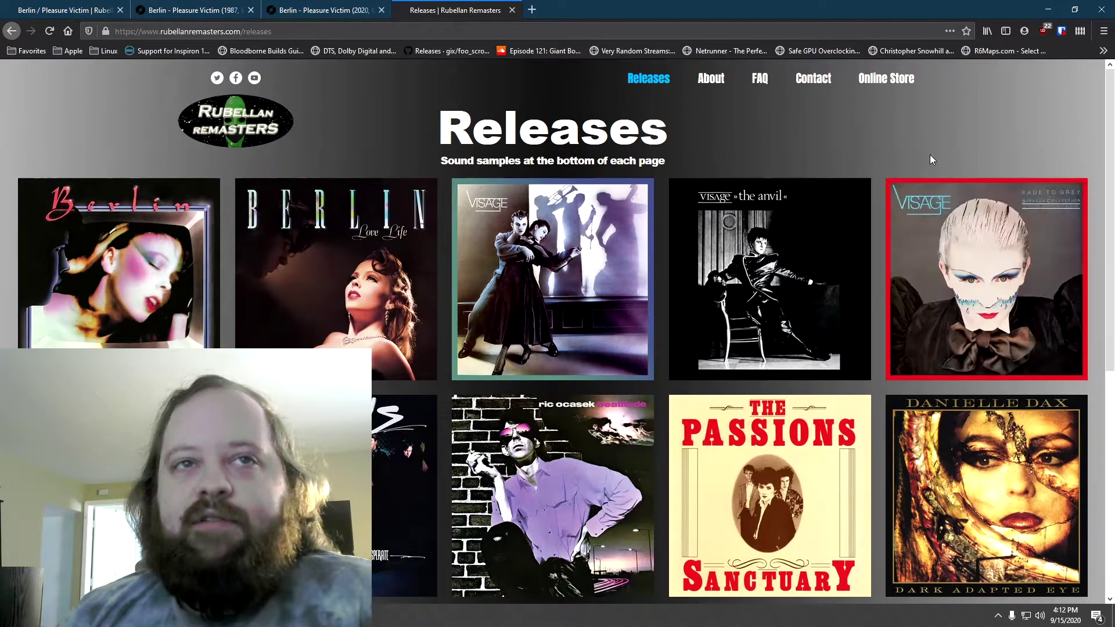
pyautogui.scroll(-5, 552, 348)
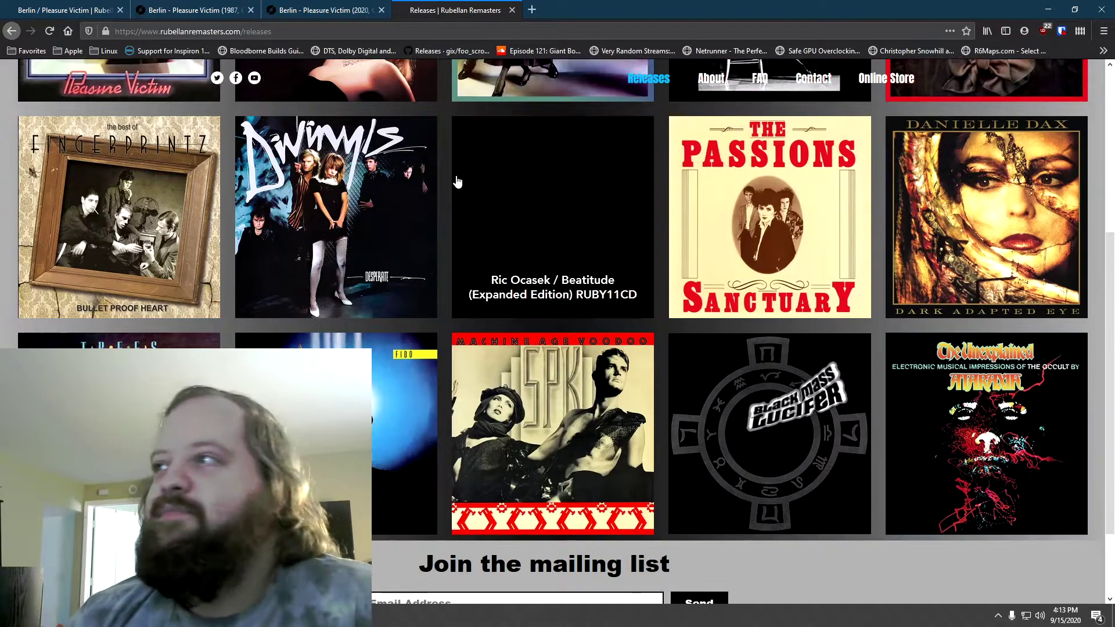
pyautogui.scroll(5, 447, 185)
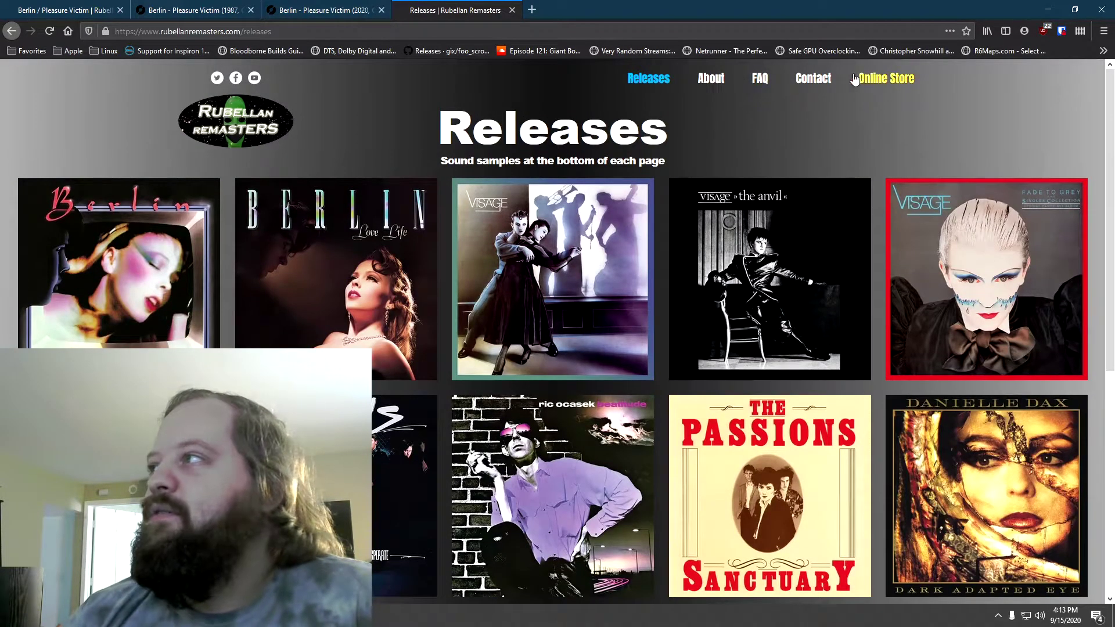
pyautogui.click(347, 5)
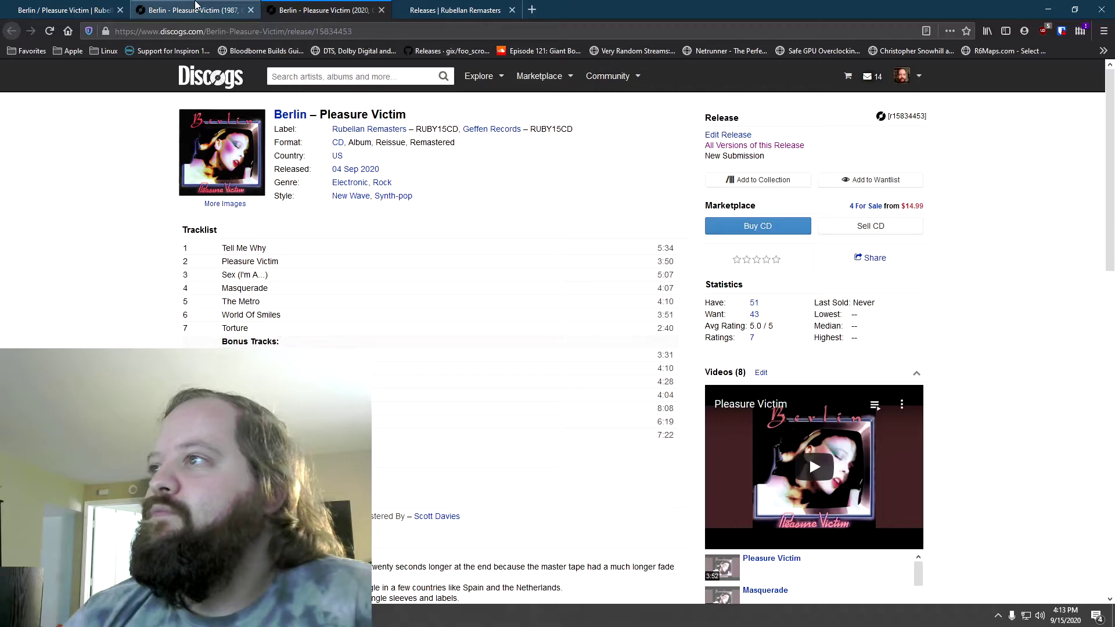
# Show the 1987 Geffen CD Discogs page and snap Firefox to the left half.
pyautogui.click(196, 4)
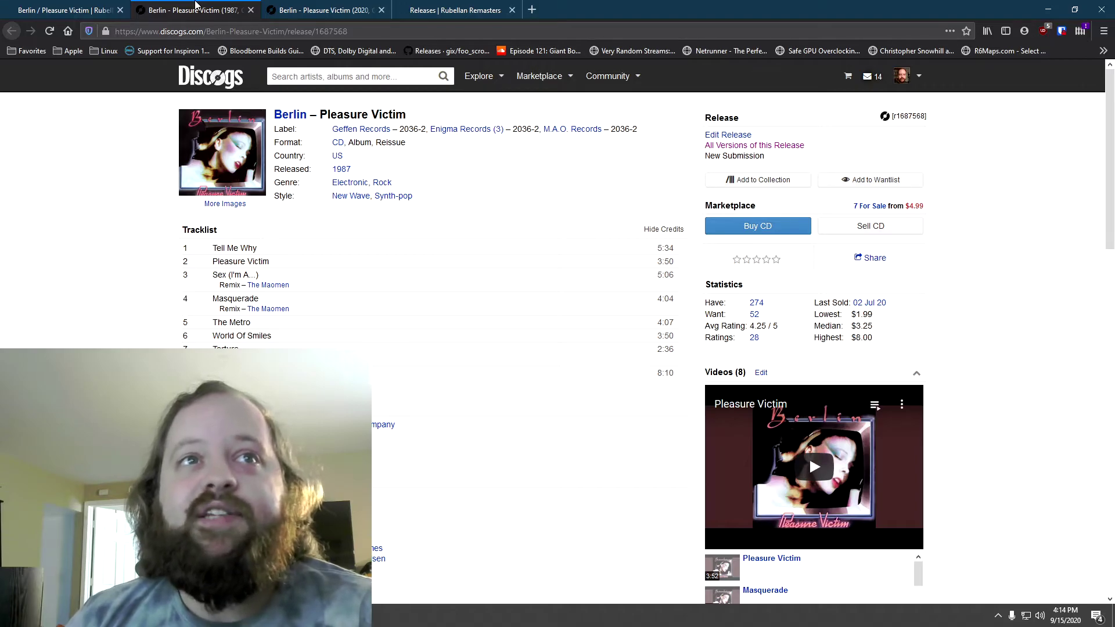
pyautogui.press('super+Left')
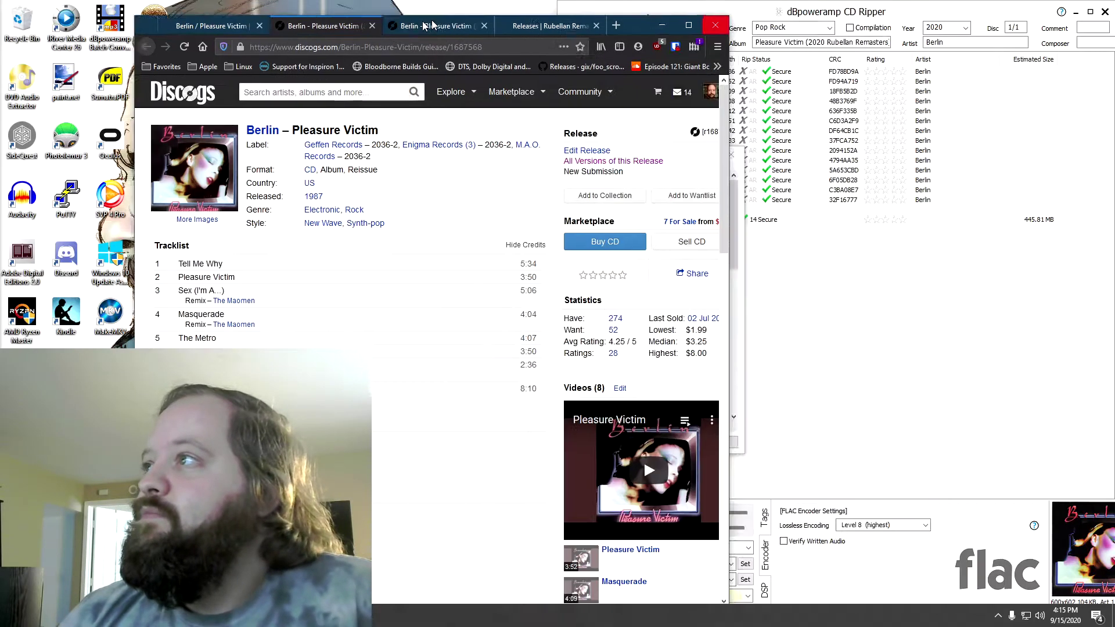
# Dismiss the dBpoweramp rip log reporting all 14 tracks secure.
pyautogui.click(591, 438)
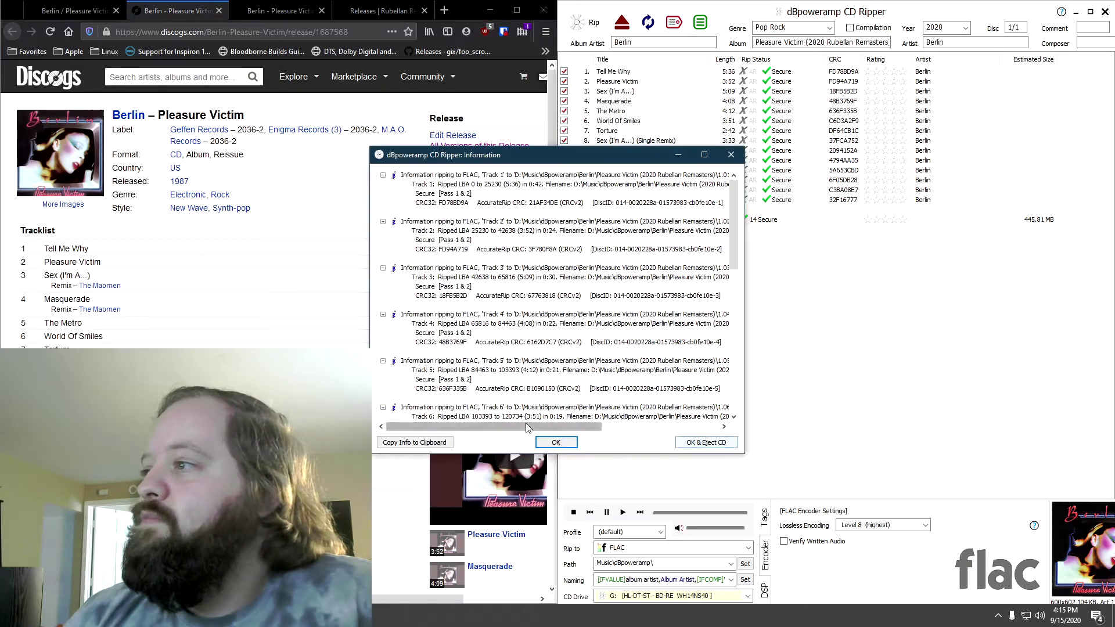
pyautogui.click(556, 443)
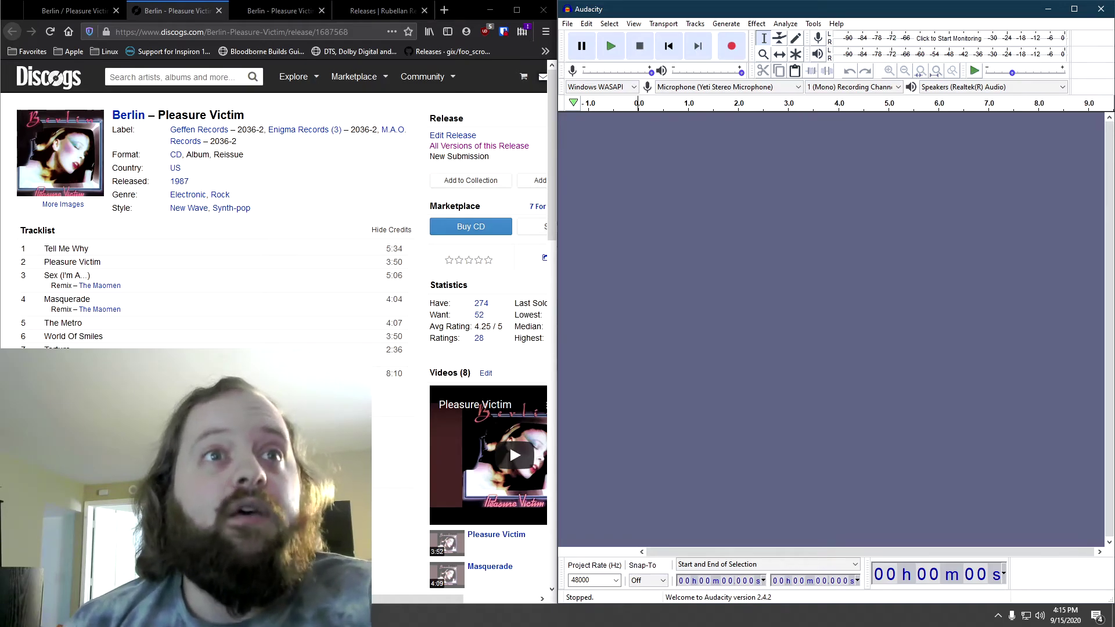
# Maximize Audacity and import both '1.01. Tell Me Why.flac' files as two stereo tracks.
pyautogui.doubleClick(668, 12)
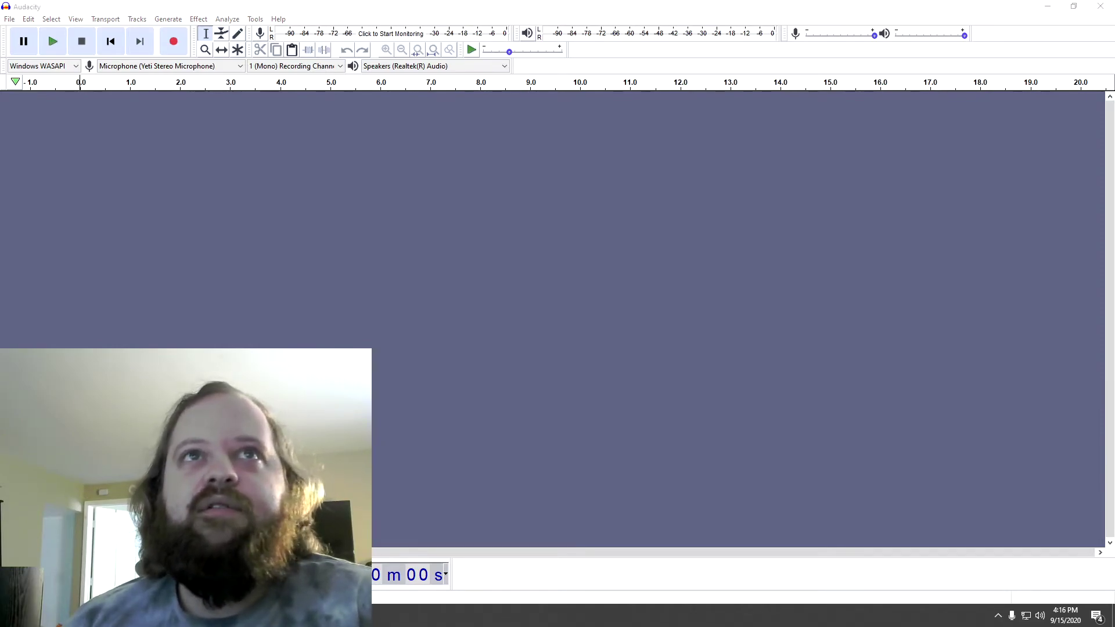
pyautogui.moveTo(284, 117)
pyautogui.mouseDown()
pyautogui.moveTo(246, 191)
pyautogui.moveTo(226, 194)
pyautogui.mouseUp()
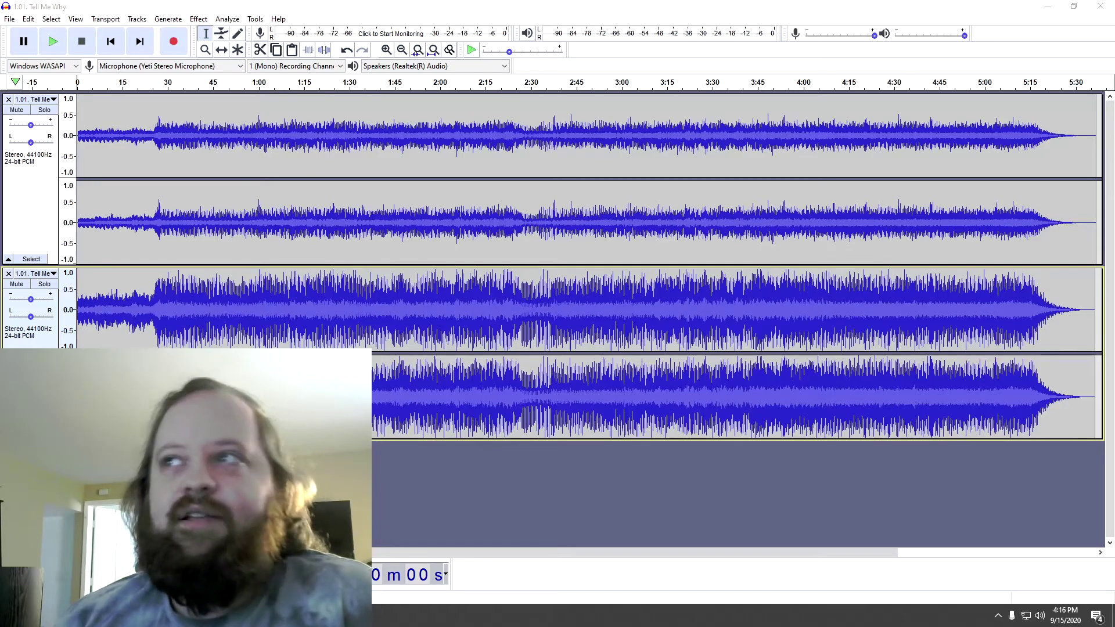
pyautogui.click(35, 100)
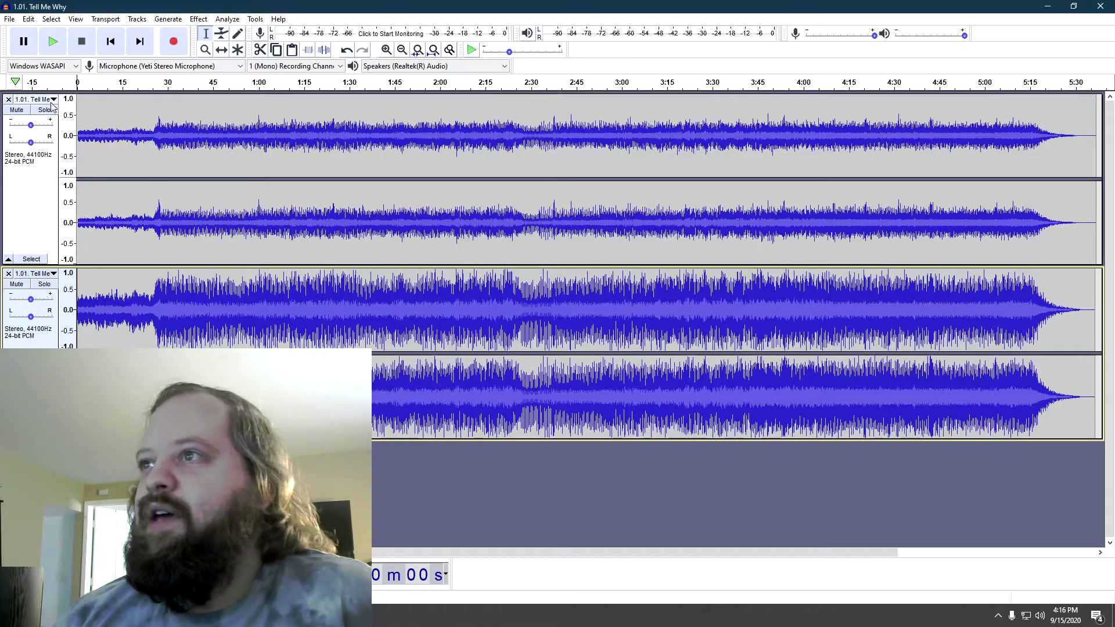
pyautogui.click(66, 214)
pyautogui.click(35, 274)
pyautogui.click(66, 389)
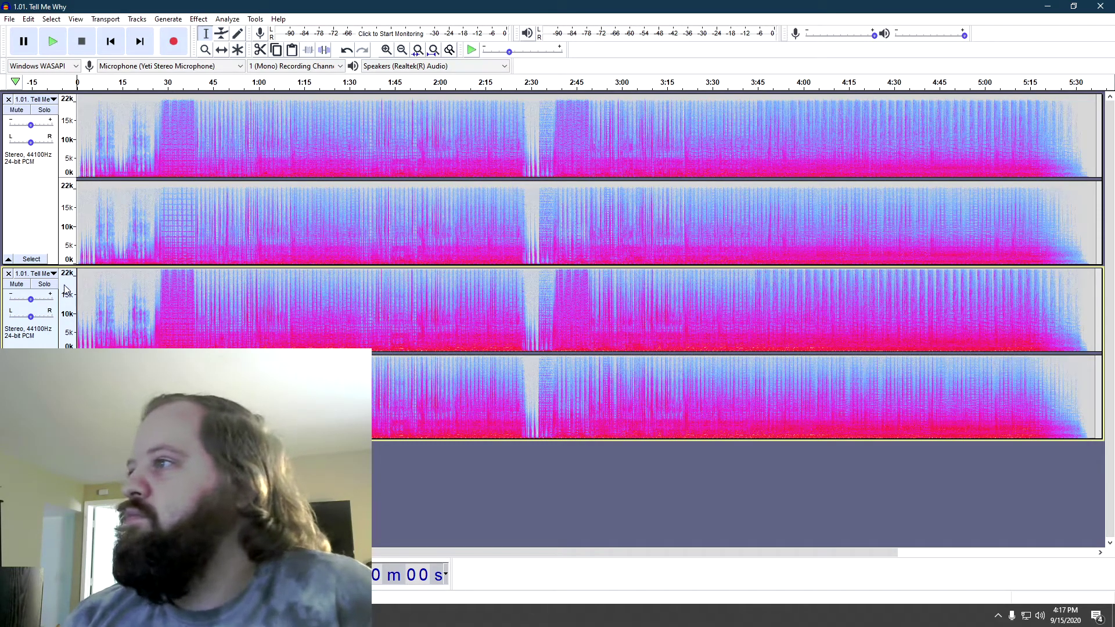
pyautogui.click(49, 276)
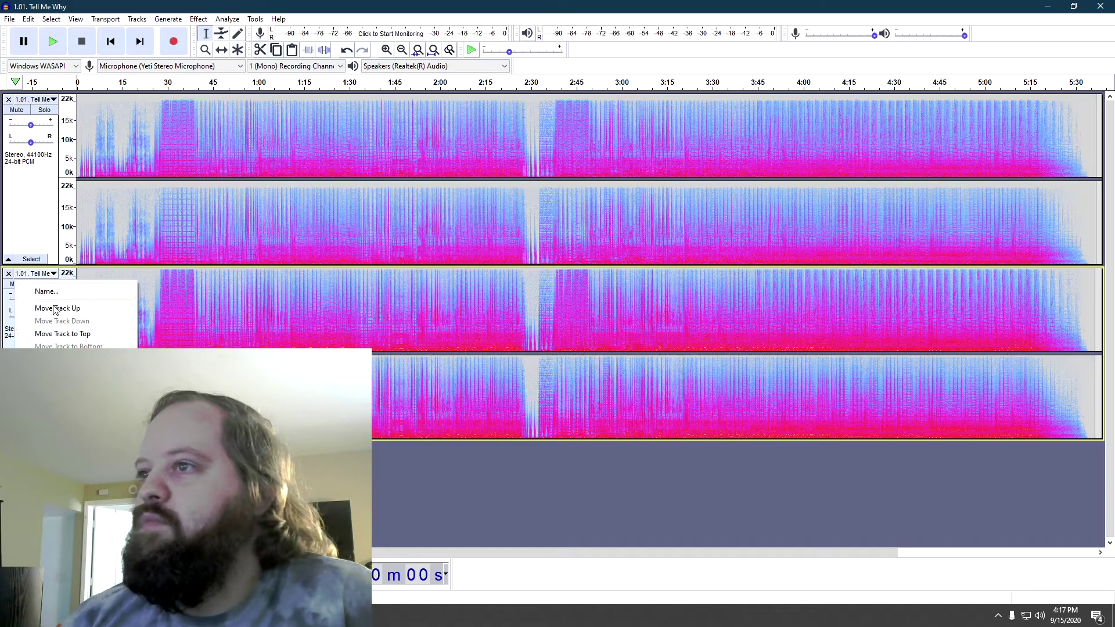
pyautogui.click(35, 364)
pyautogui.click(50, 276)
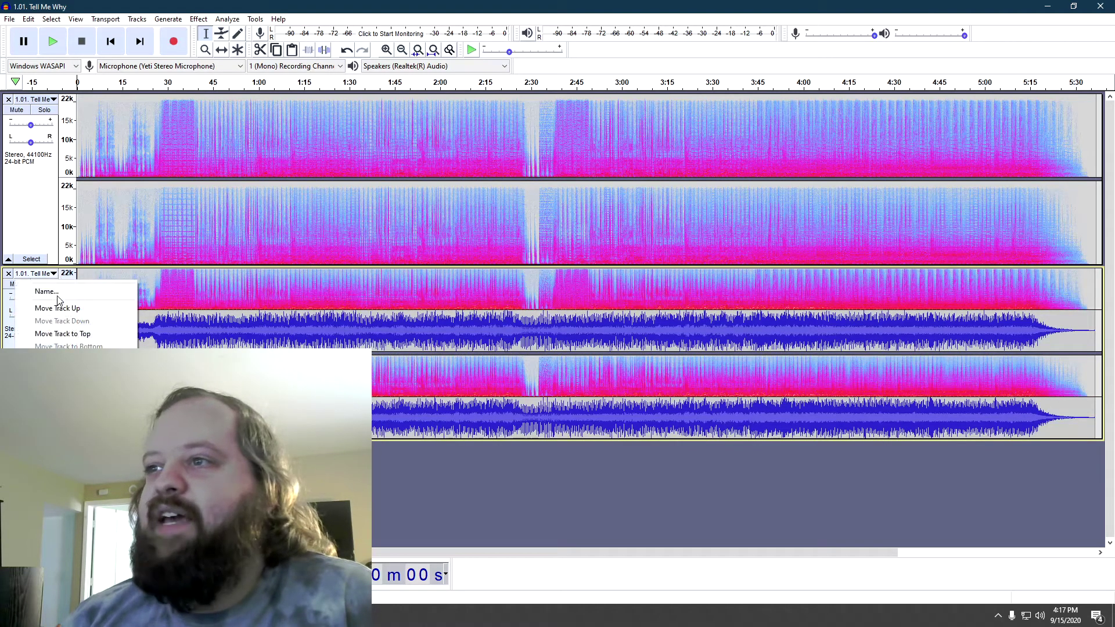
pyautogui.press('Escape')
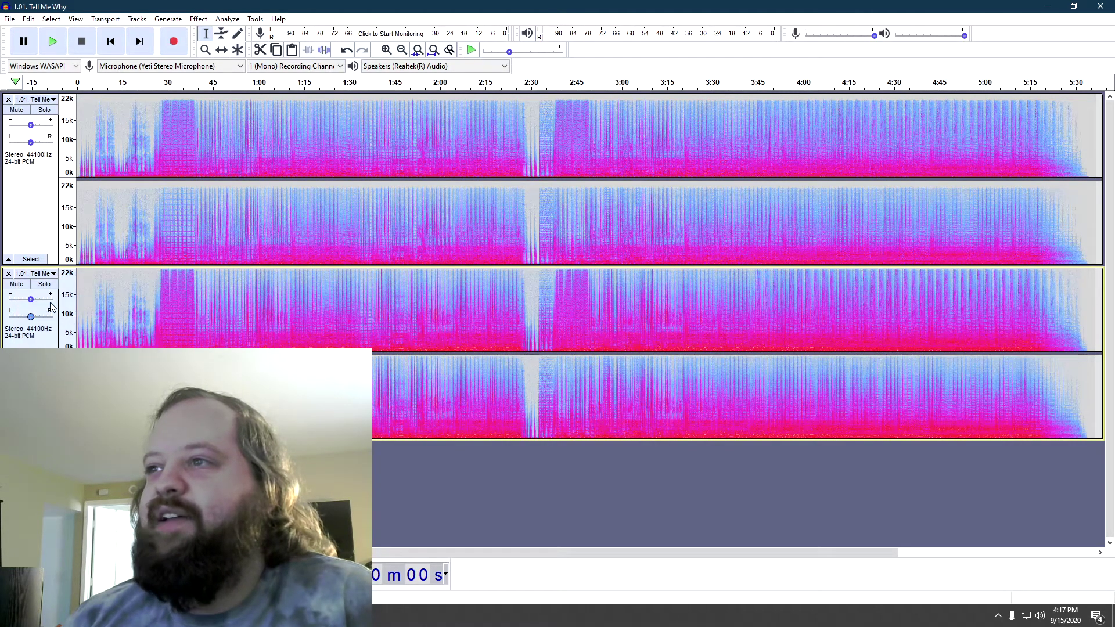
pyautogui.click(52, 275)
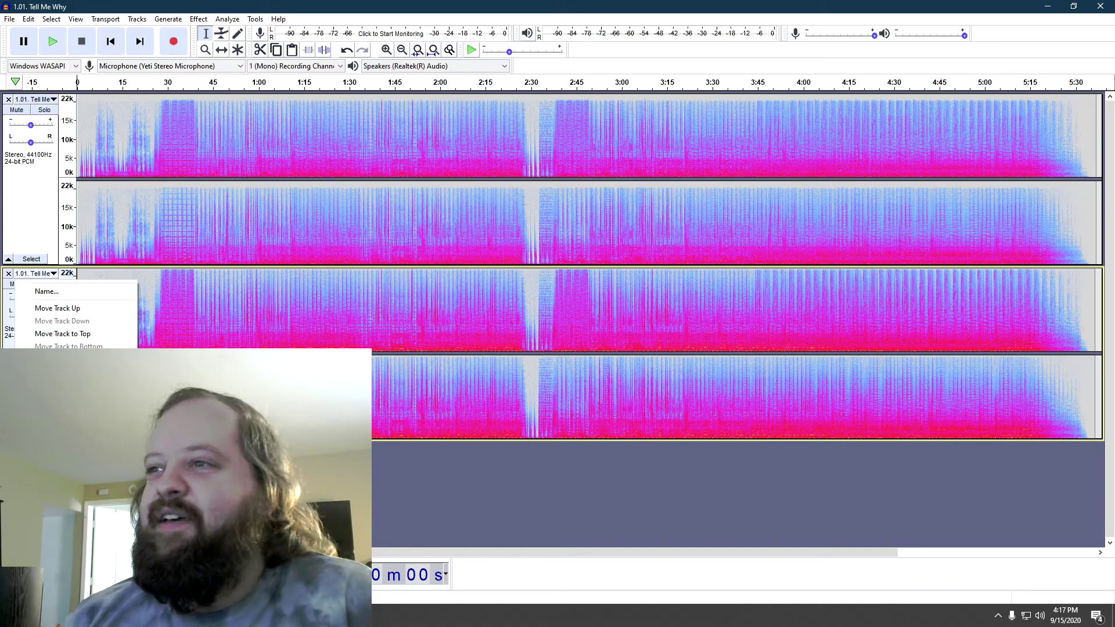
pyautogui.click(51, 376)
pyautogui.click(35, 99)
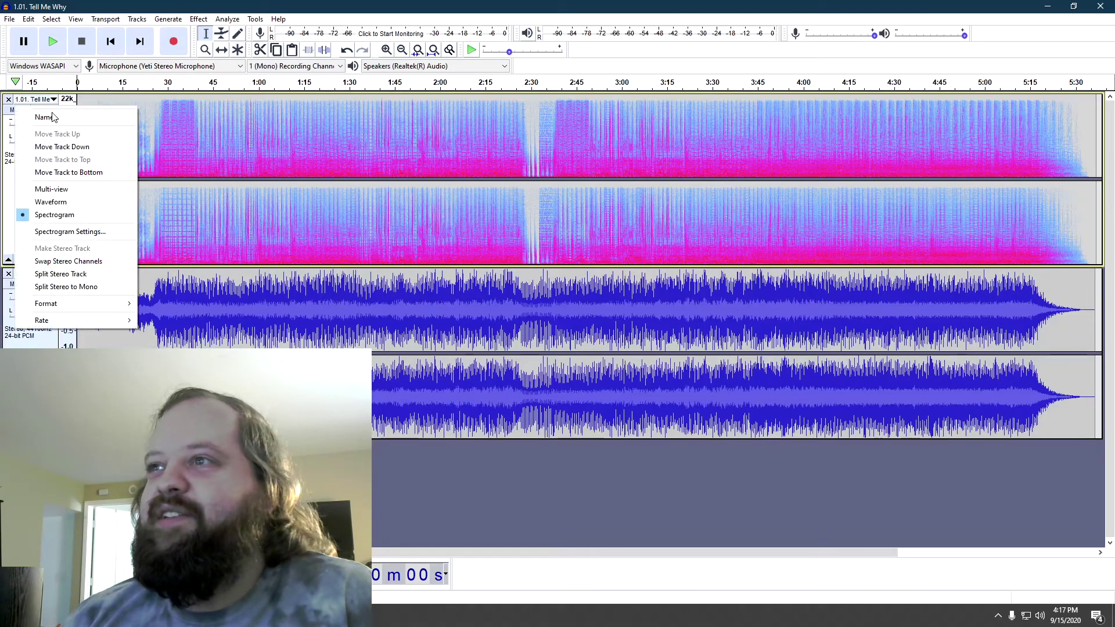
pyautogui.click(49, 205)
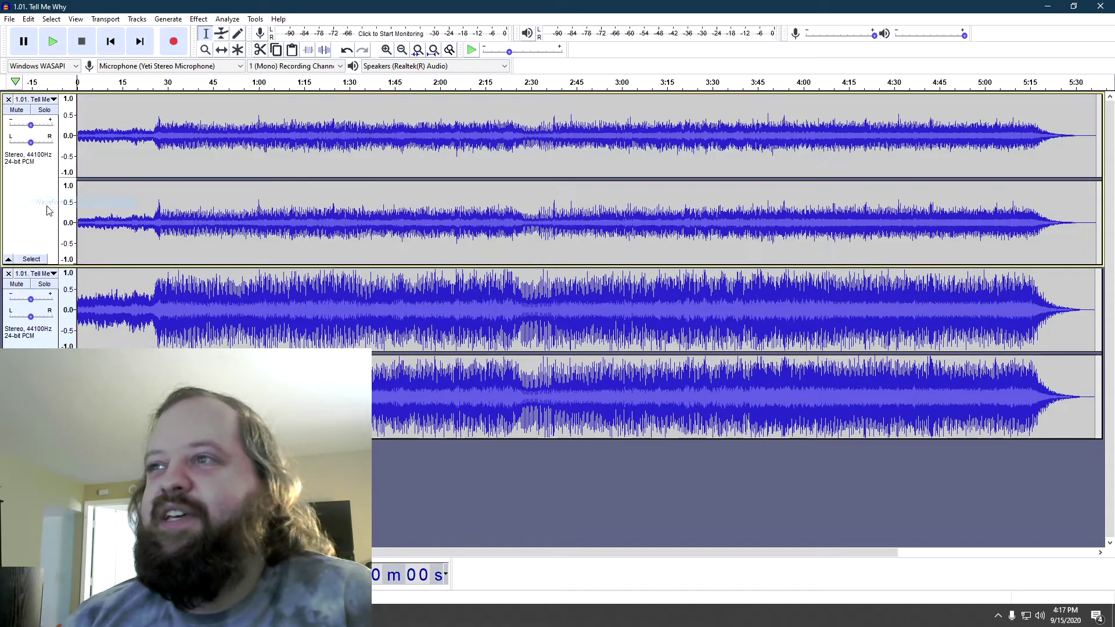
# Minimize Audacity and switch Firefox to the Rubellan Remasters Releases page.
pyautogui.click(1057, 5)
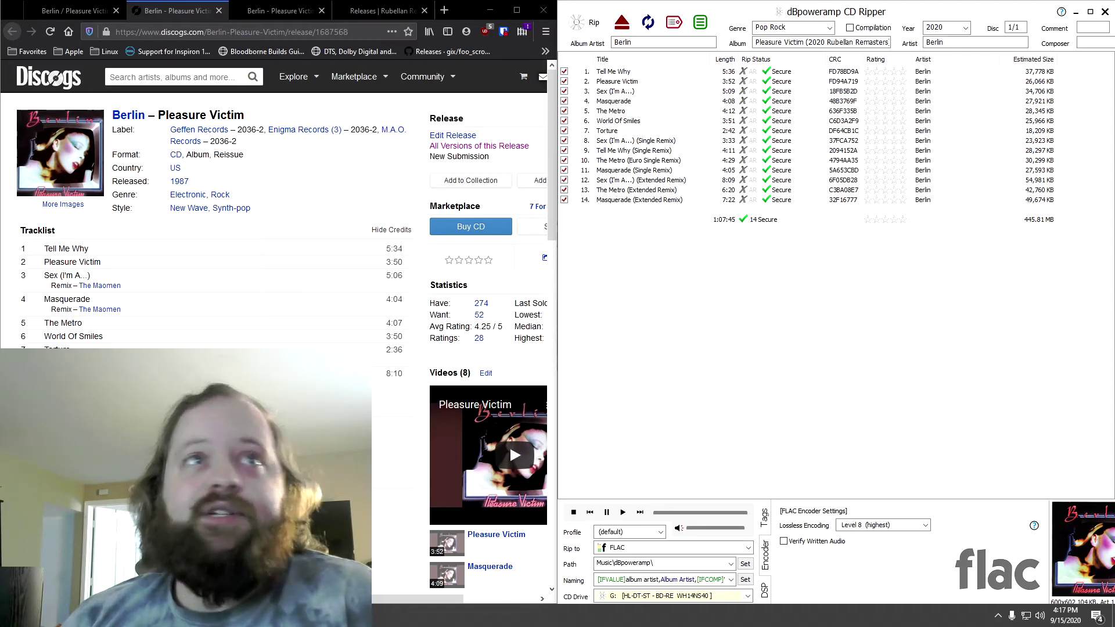
pyautogui.click(371, 13)
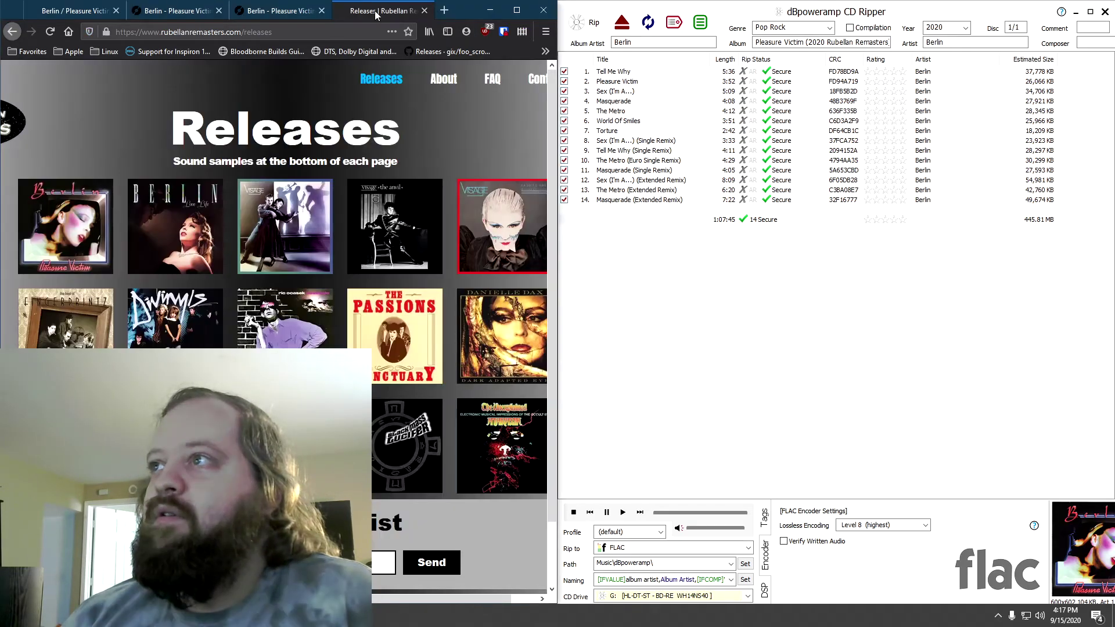